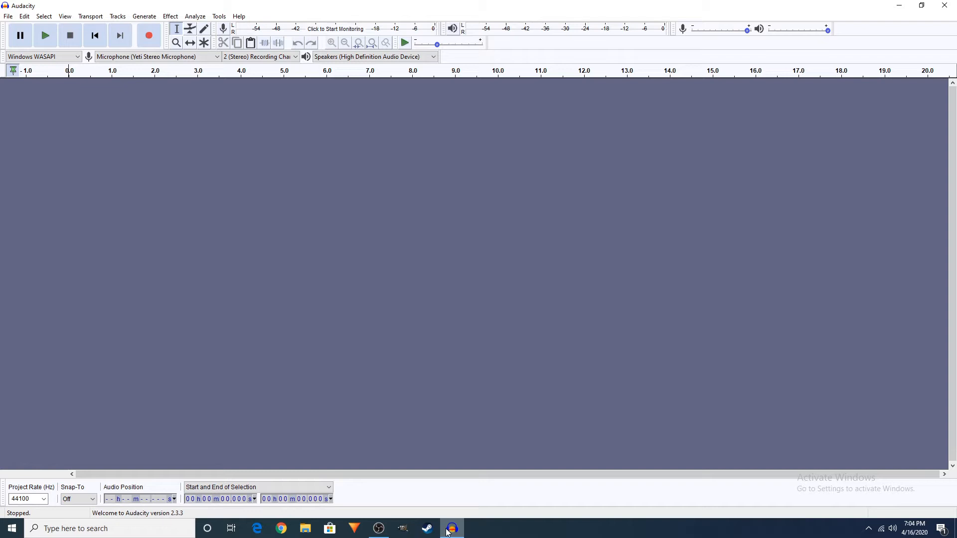
# - Record a short voice clip of about 9.5 seconds from the microphone on a new stereo track
pyautogui.click(155, 40)
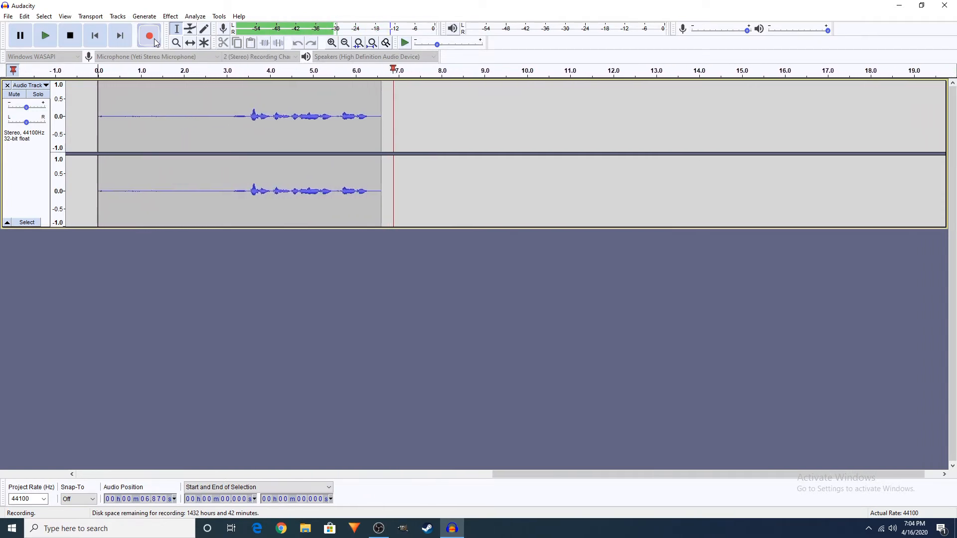
pyautogui.click(70, 36)
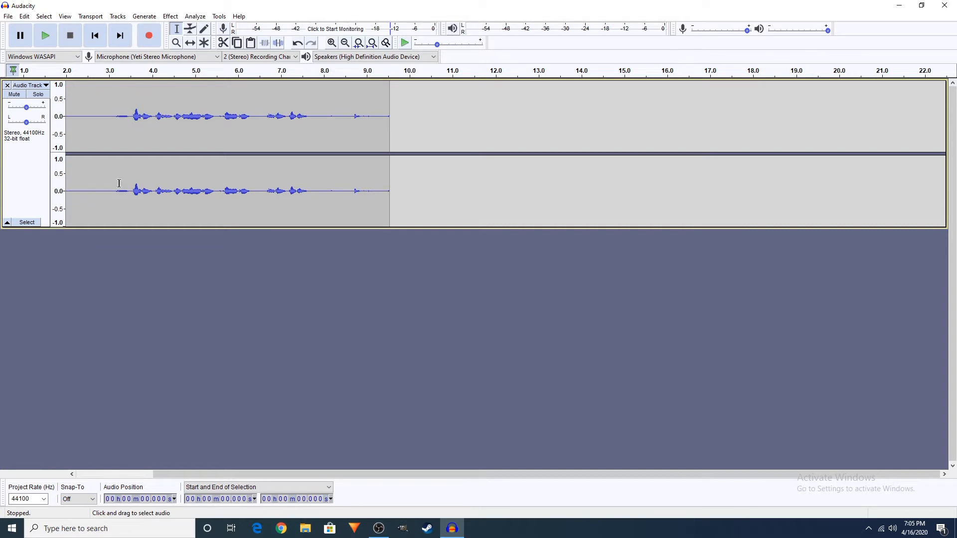
pyautogui.moveTo(156, 473); pyautogui.dragTo(43, 483)
# - Apply the Compressor effect to the whole track with a -12 dB threshold, -40 dB noise floor and 2:1 ratio
pyautogui.click(32, 180)
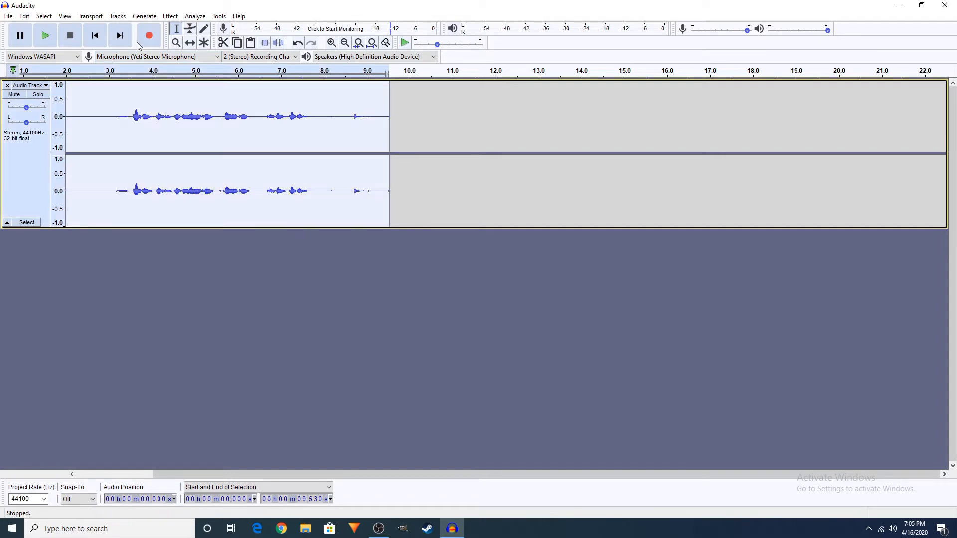
pyautogui.click(167, 16)
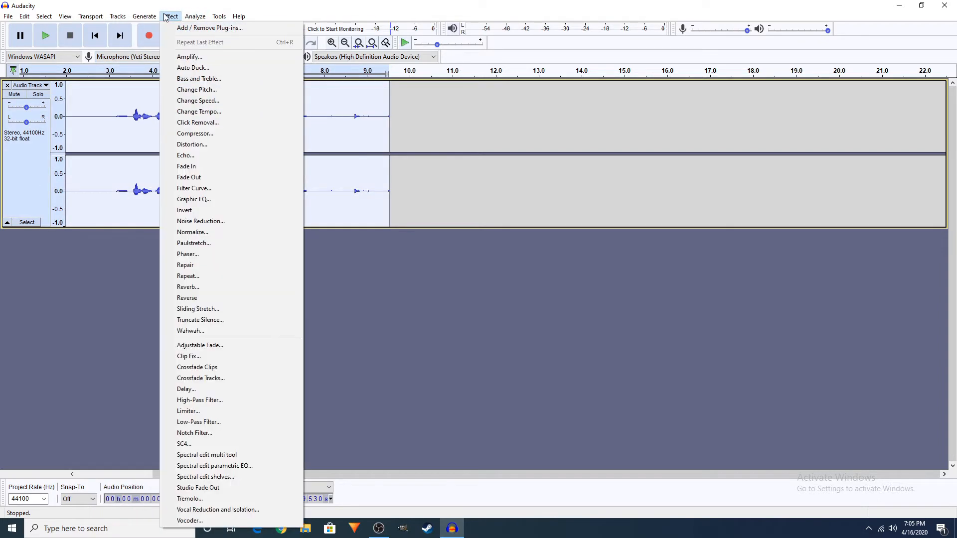
pyautogui.click(214, 135)
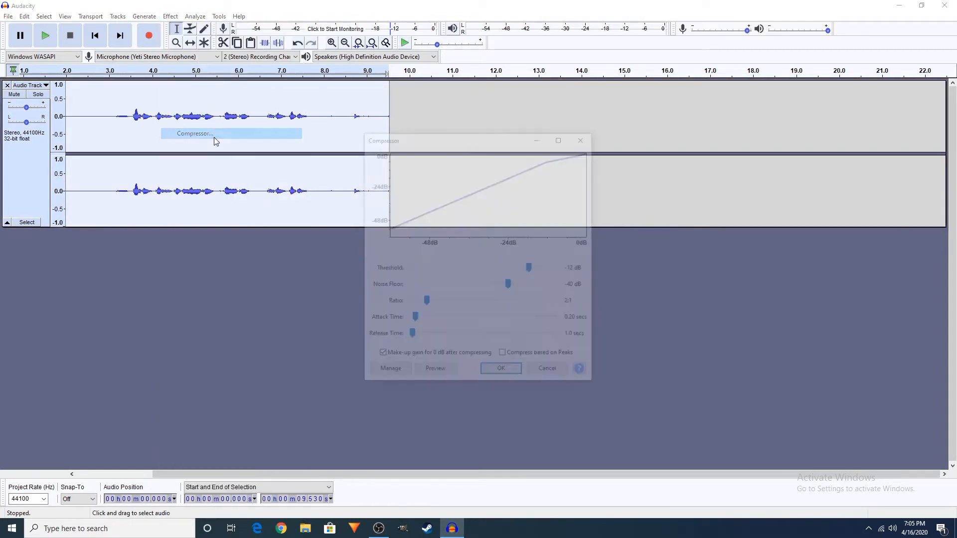
pyautogui.click(502, 373)
# - Apply a Filter Curve using the Bass Boost factory preset, with its 100 Hz point lowered to about 3 dB
pyautogui.click(170, 16)
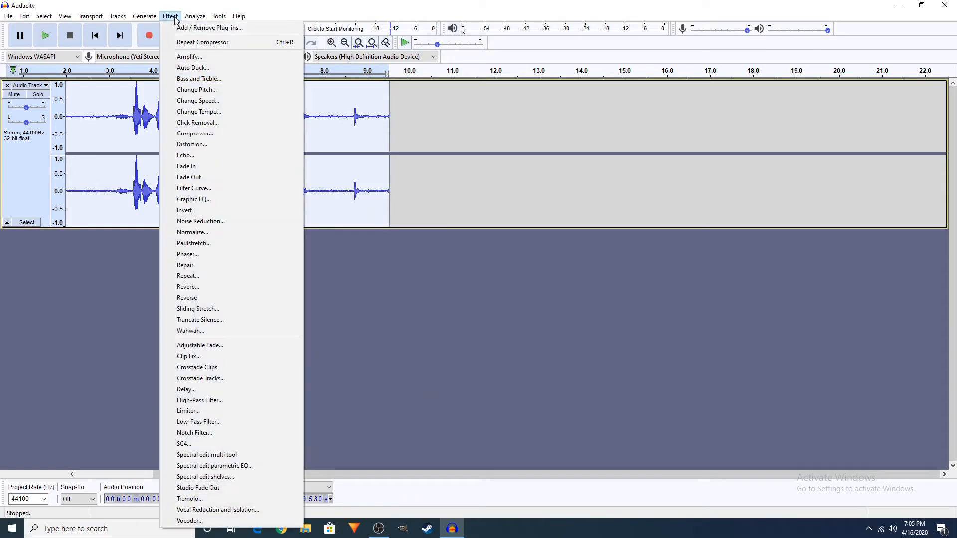
pyautogui.click(208, 188)
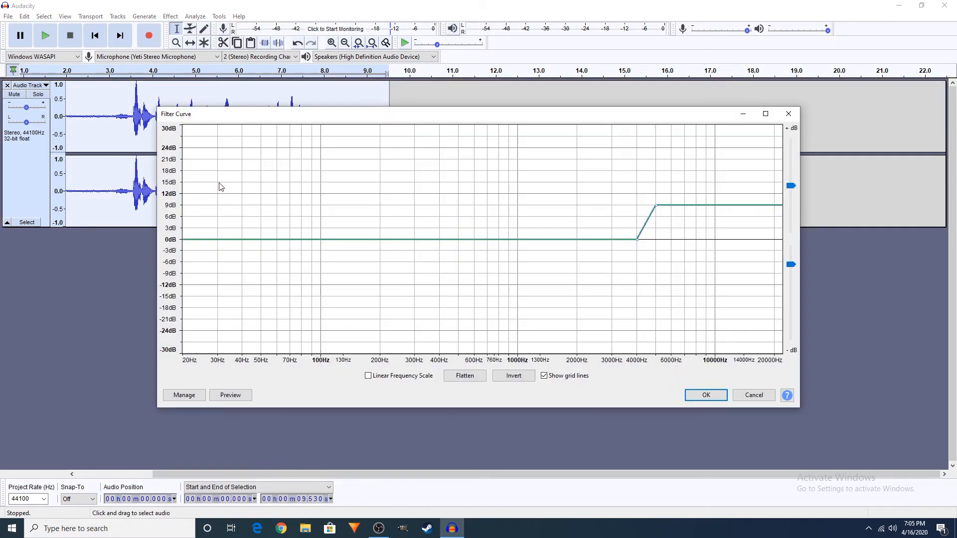
pyautogui.click(184, 395)
pyautogui.moveTo(220, 446)
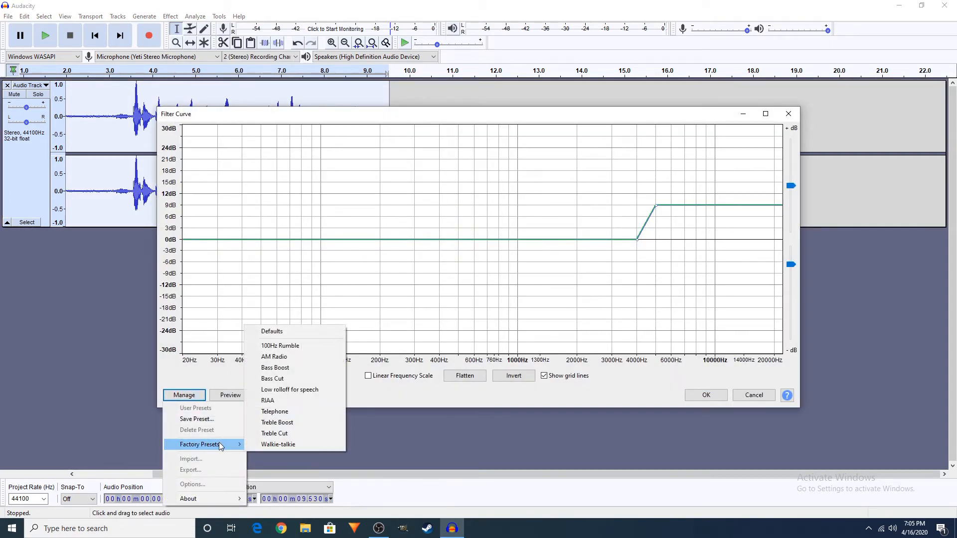
pyautogui.click(286, 369)
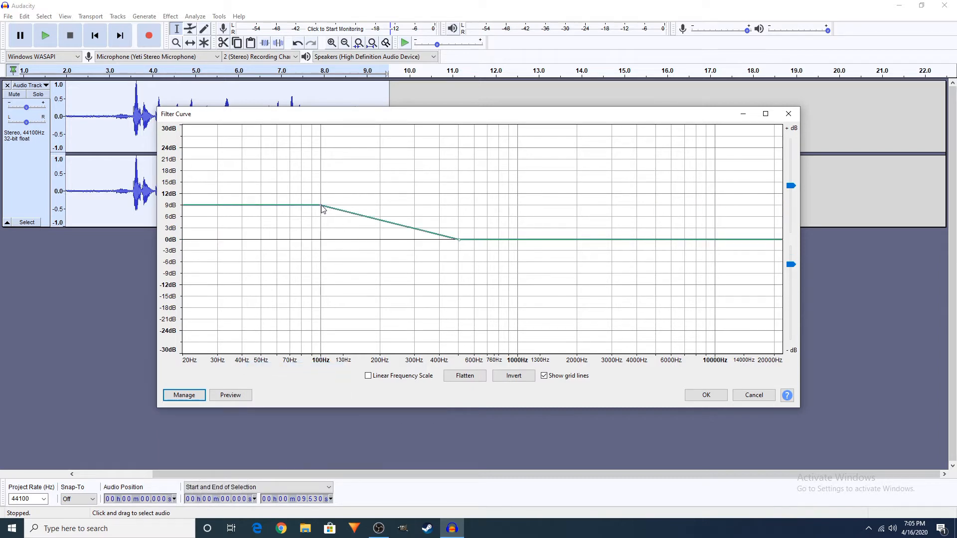
pyautogui.moveTo(322, 210); pyautogui.dragTo(319, 229)
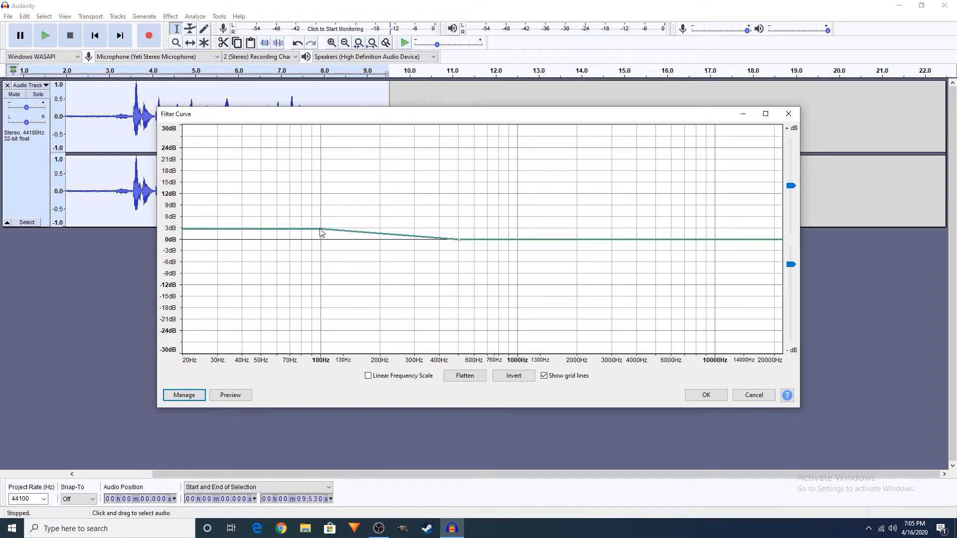
pyautogui.click(706, 395)
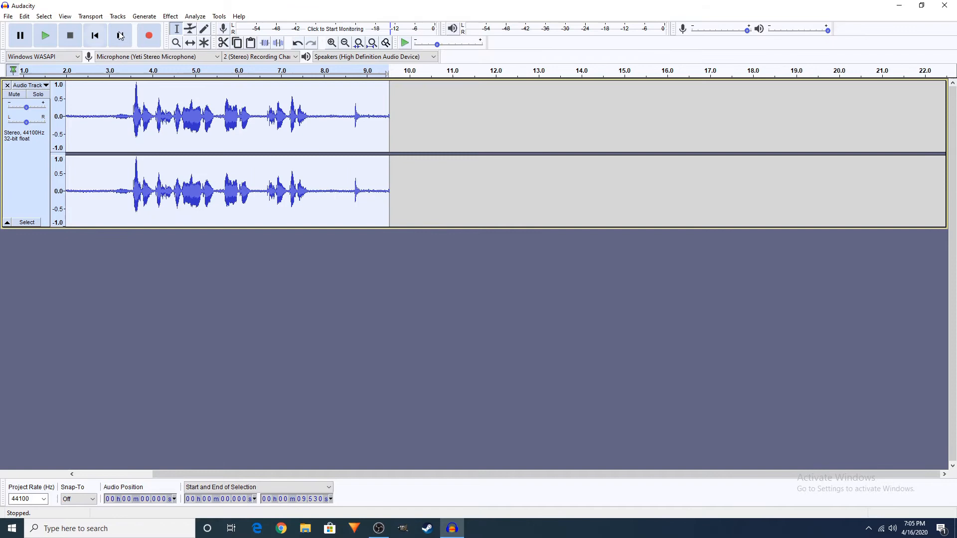
# - Apply a second Filter Curve to the track using the Treble Boost factory preset
pyautogui.click(170, 16)
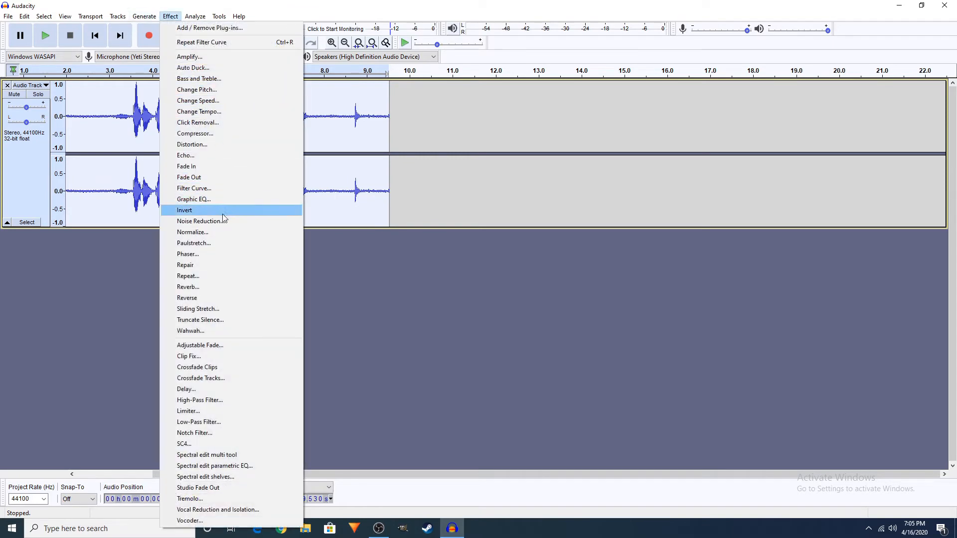
pyautogui.click(228, 188)
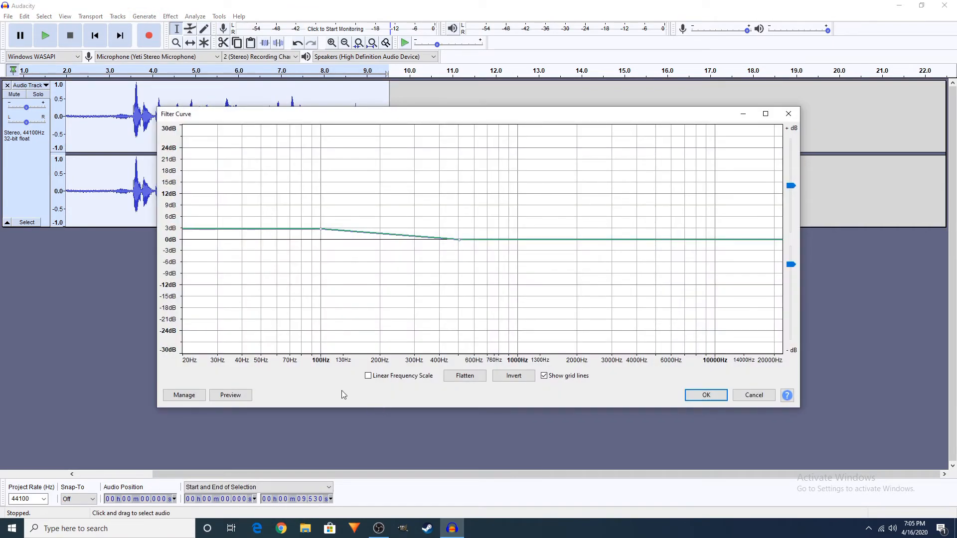
pyautogui.click(190, 396)
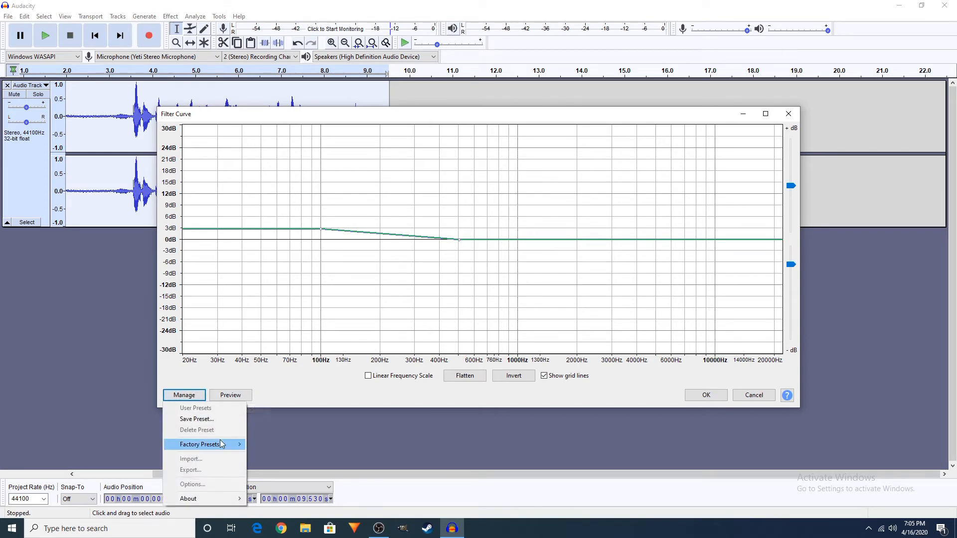
pyautogui.moveTo(221, 444)
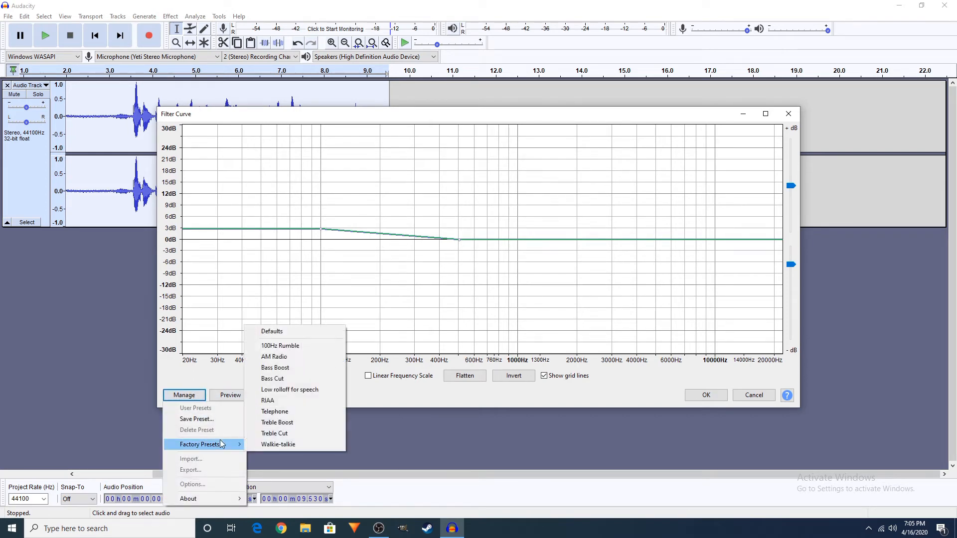
pyautogui.click(301, 423)
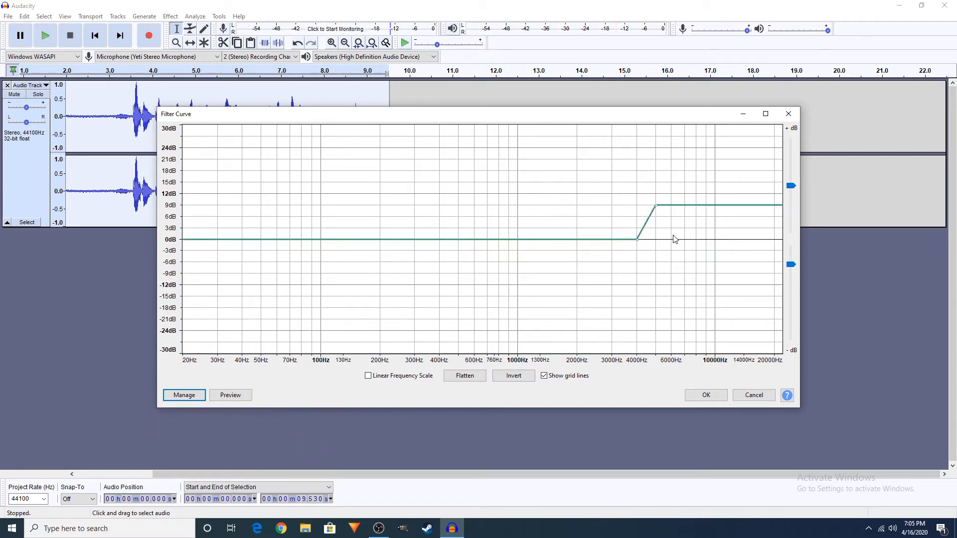
pyautogui.click(707, 395)
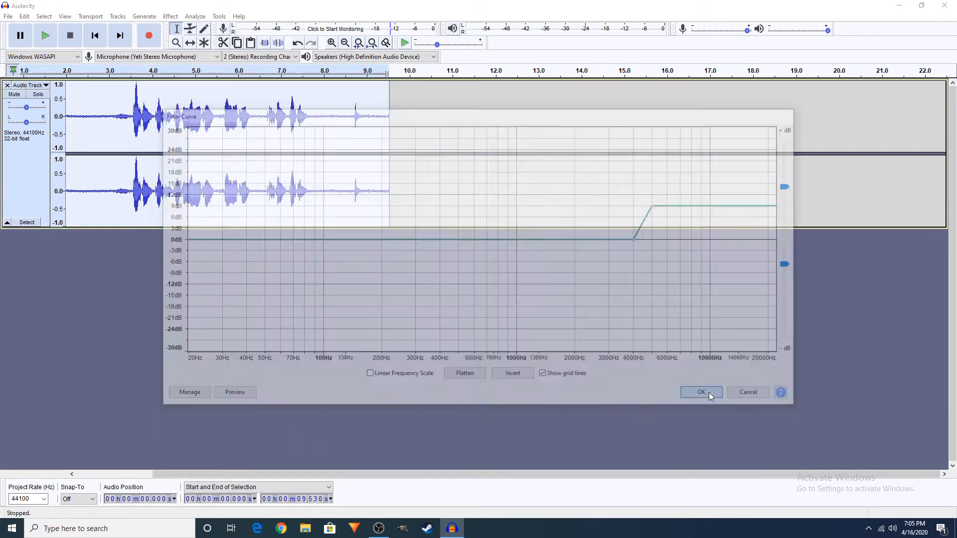
# - Normalize the track's peak amplitude to -1.0 dB with DC offset removal enabled
pyautogui.click(172, 21)
pyautogui.press('Right')
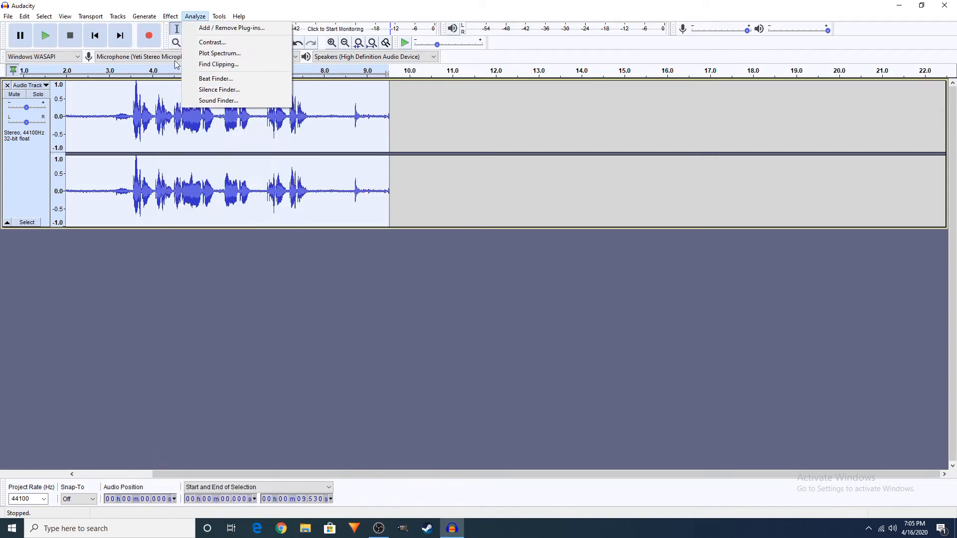
pyautogui.press('Left')
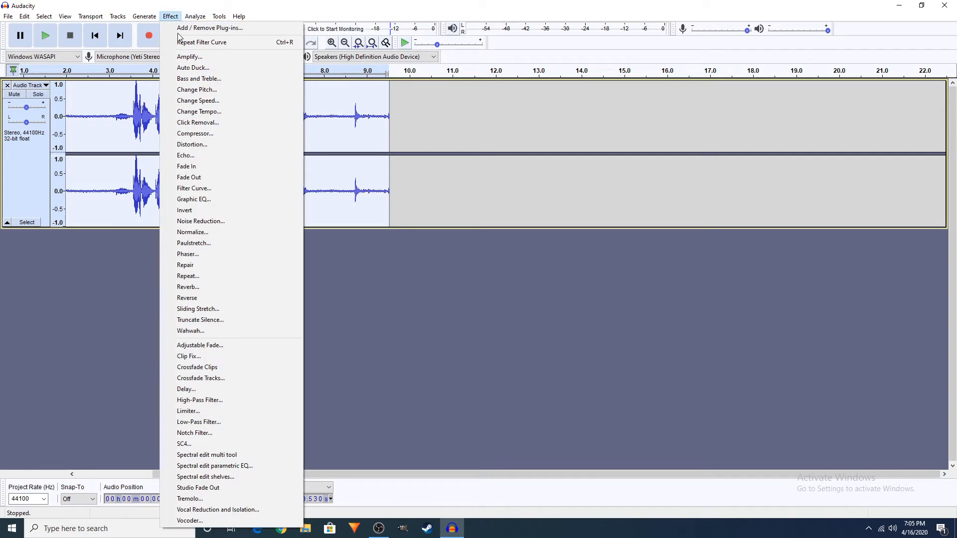
pyautogui.click(210, 234)
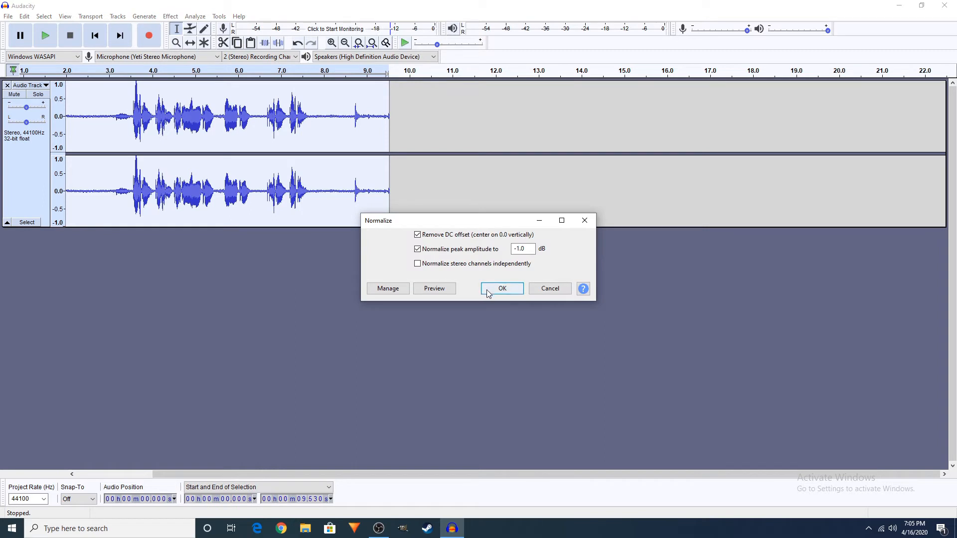
pyautogui.click(487, 292)
# - Apply the Limiter as a Hard Limit at -4.00 dB with a 10 ms hold and no make-up gain
pyautogui.click(170, 17)
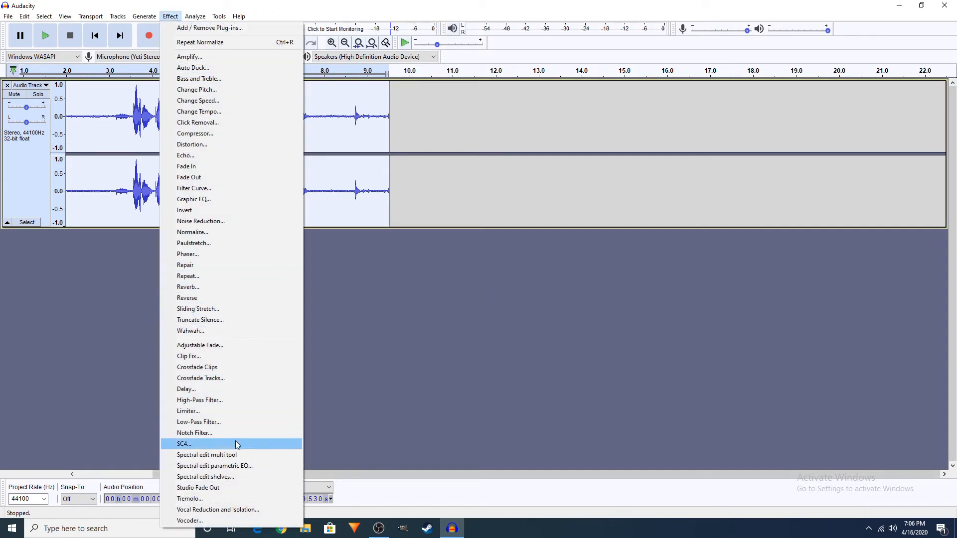
pyautogui.click(230, 411)
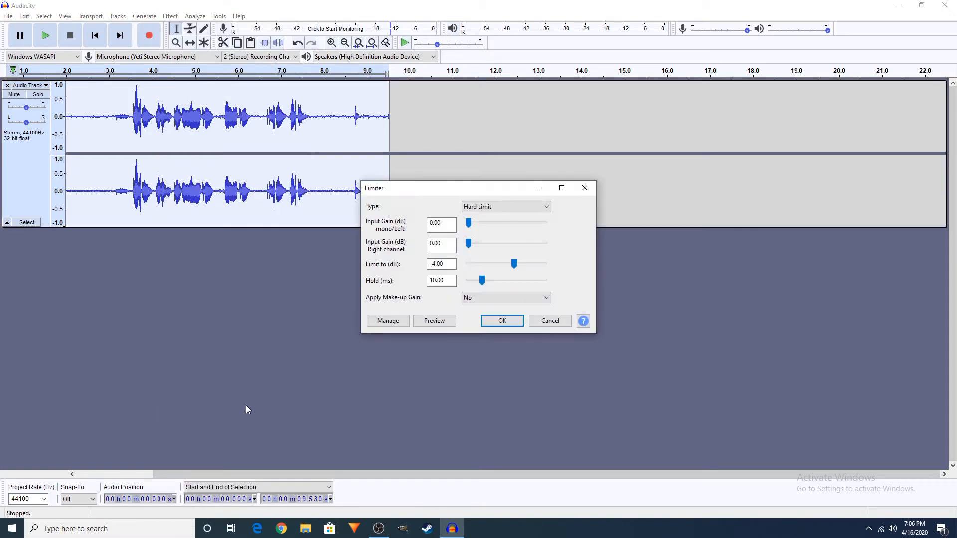
pyautogui.click(496, 206)
pyautogui.click(497, 206)
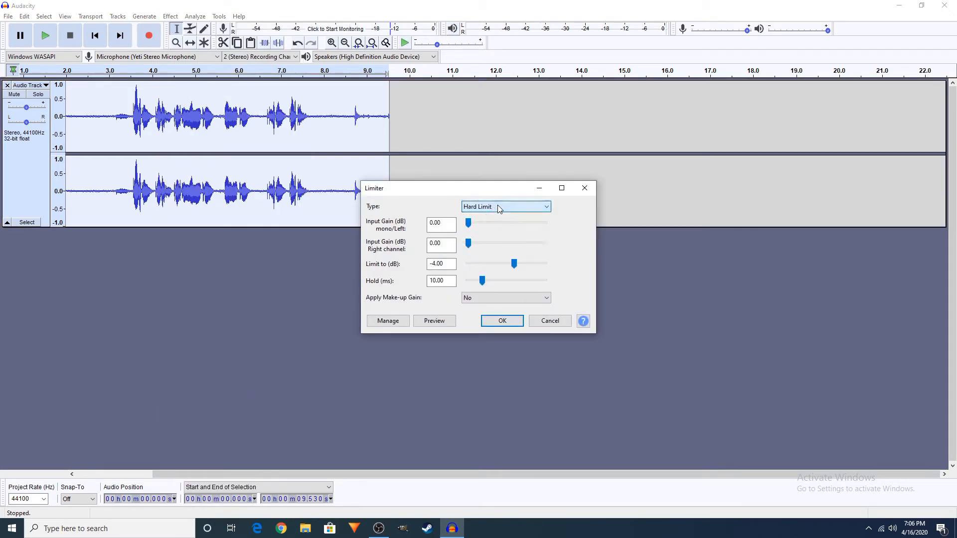
pyautogui.click(492, 323)
# - Normalize the limited audio again to a peak amplitude of -1.0 dB, with DC offset removal
pyautogui.click(170, 16)
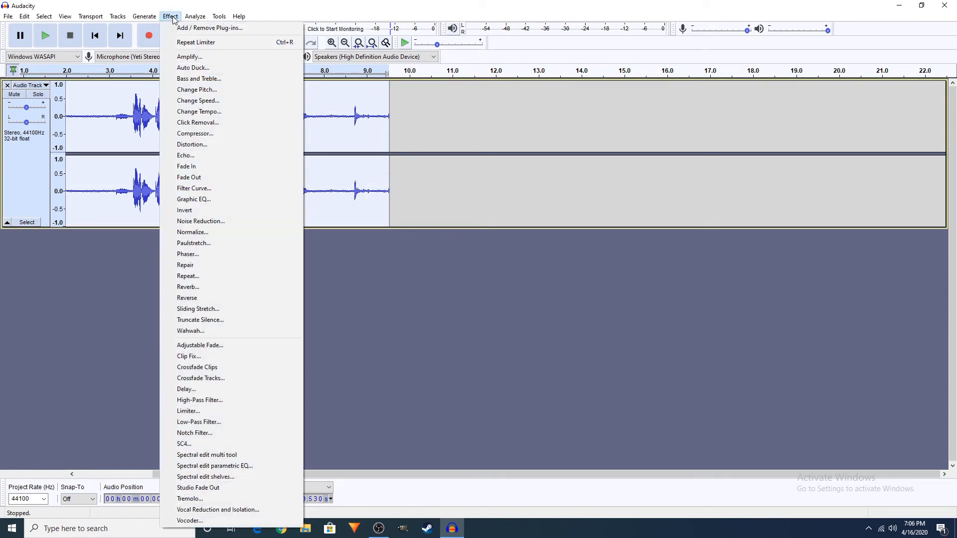
pyautogui.click(216, 232)
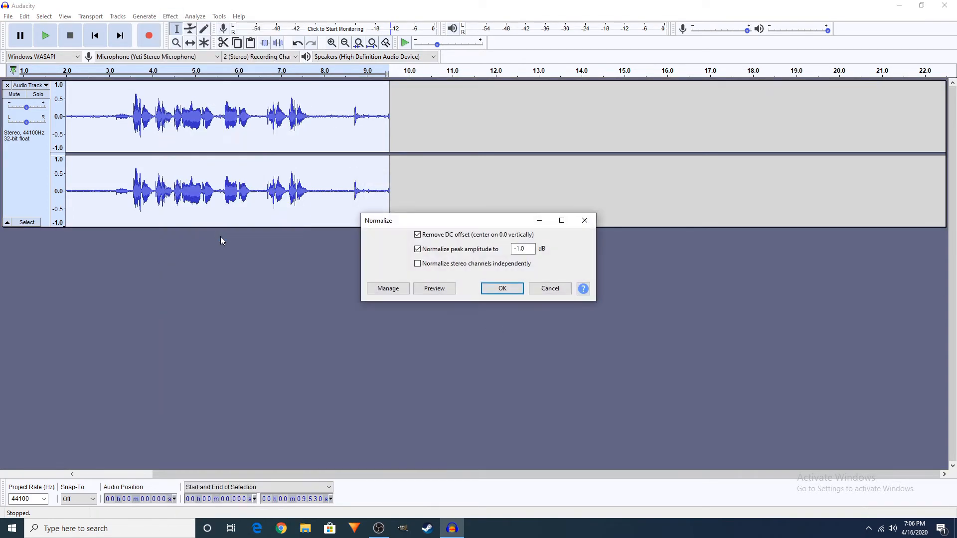
pyautogui.click(488, 290)
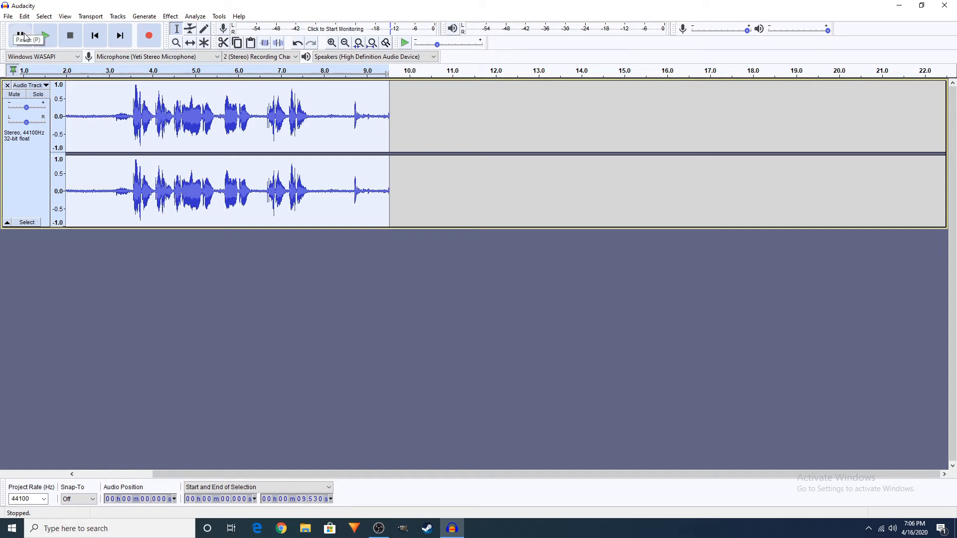
# - Play back the processed recording and lower the system speaker volume to about 73
pyautogui.click(46, 35)
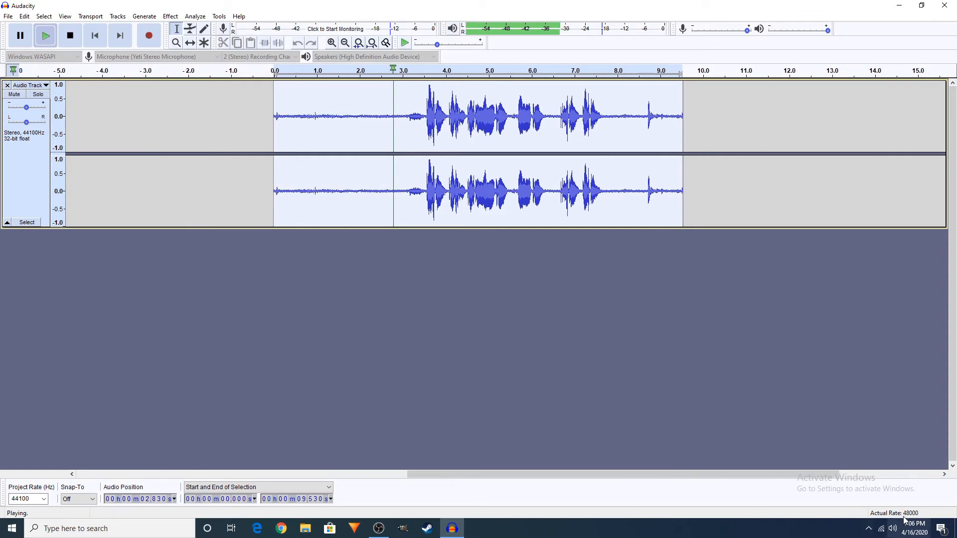
pyautogui.click(893, 528)
pyautogui.moveTo(924, 505); pyautogui.dragTo(895, 506)
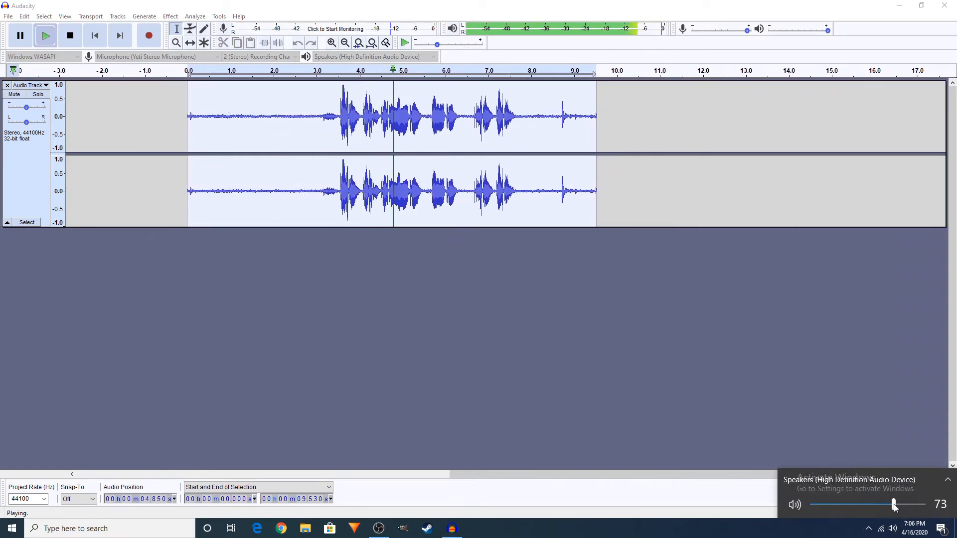
pyautogui.click(842, 400)
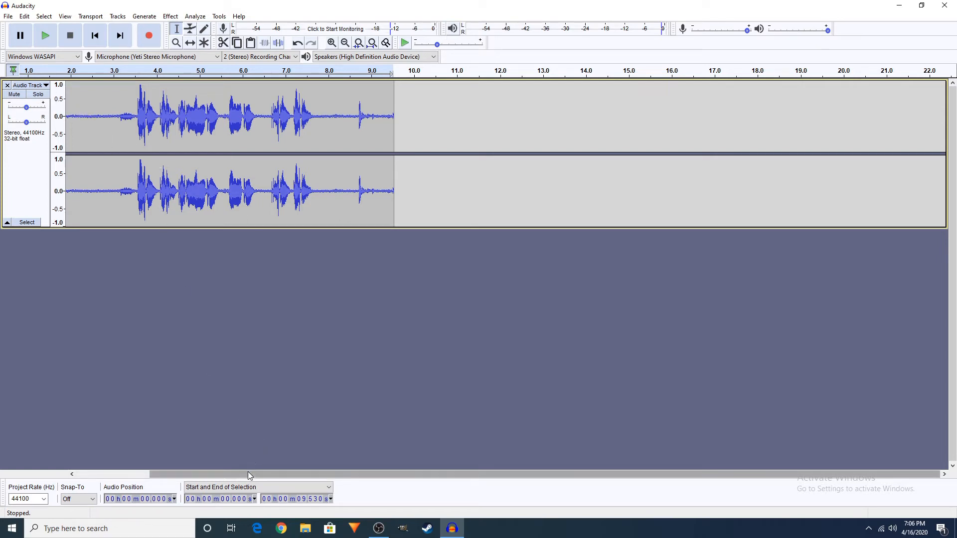
# - Capture a noise profile for Noise Reduction from the silent first 3 seconds or so of the track
pyautogui.moveTo(247, 473); pyautogui.dragTo(147, 472)
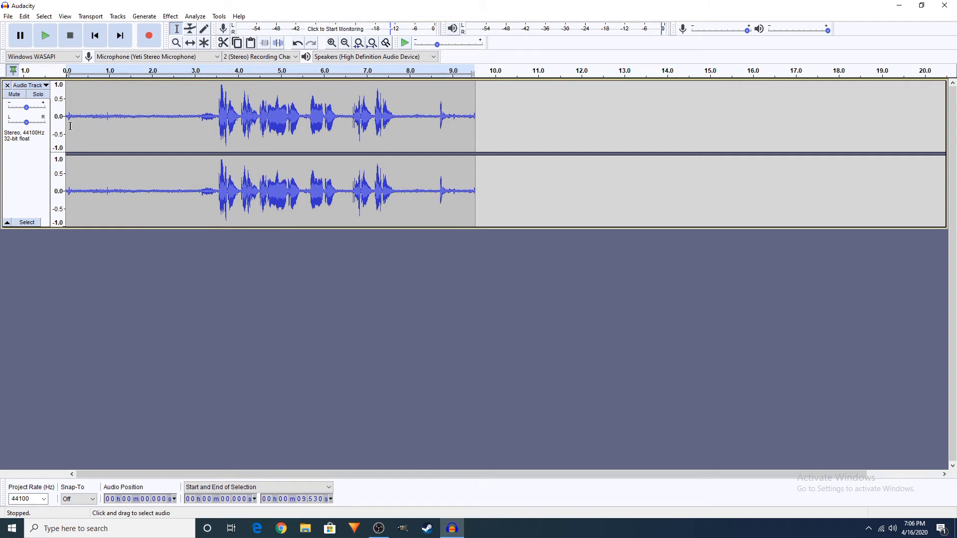
pyautogui.moveTo(68, 127); pyautogui.dragTo(193, 139)
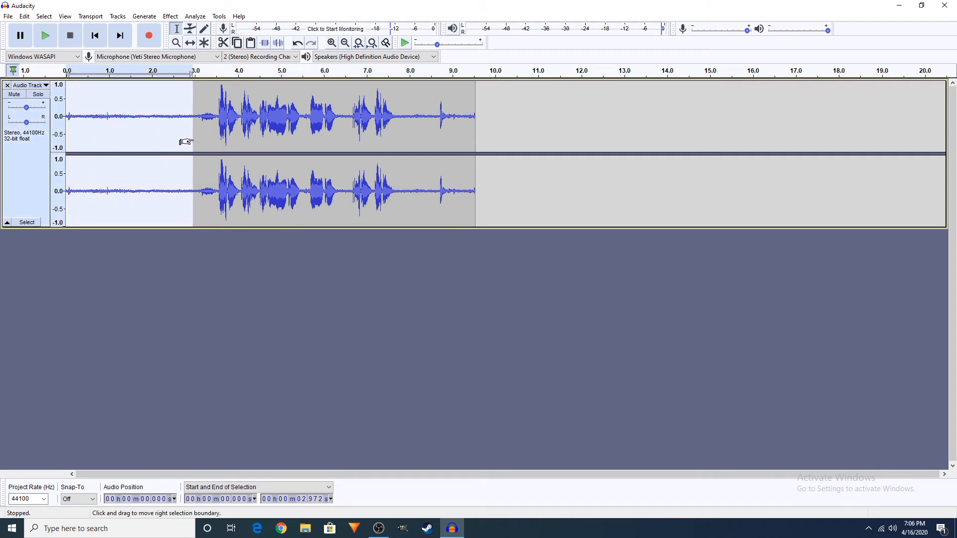
pyautogui.click(174, 18)
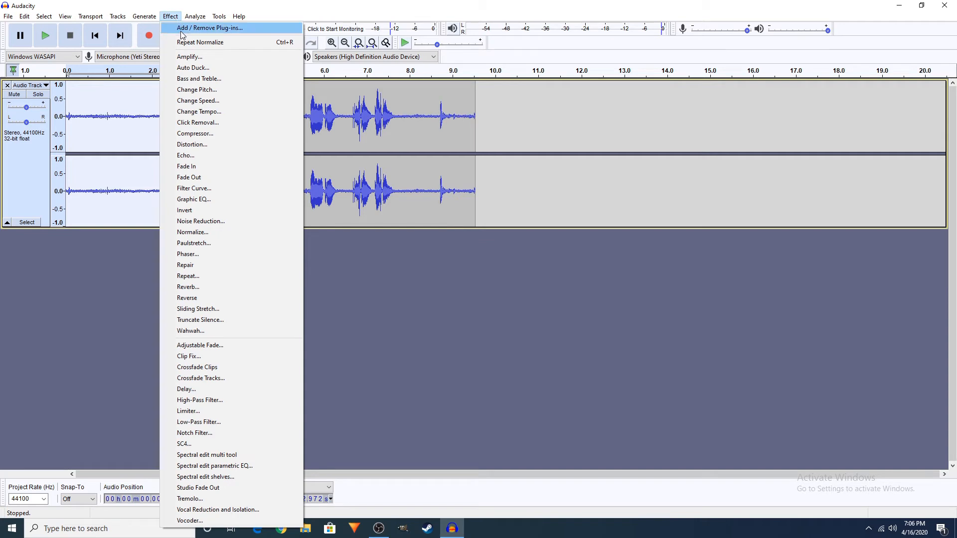
pyautogui.click(222, 226)
pyautogui.click(477, 213)
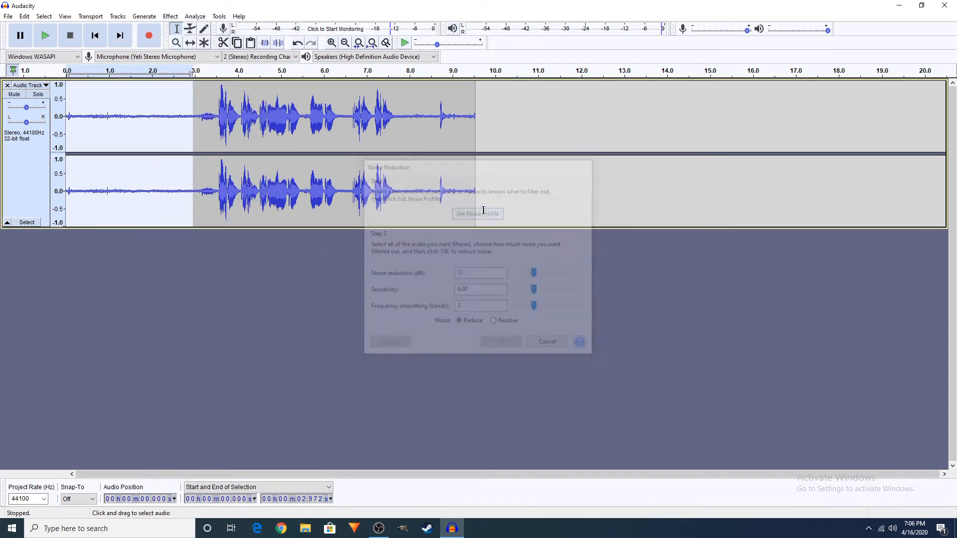
# - Select the entire track and play it back to listen to the background noise
pyautogui.click(37, 192)
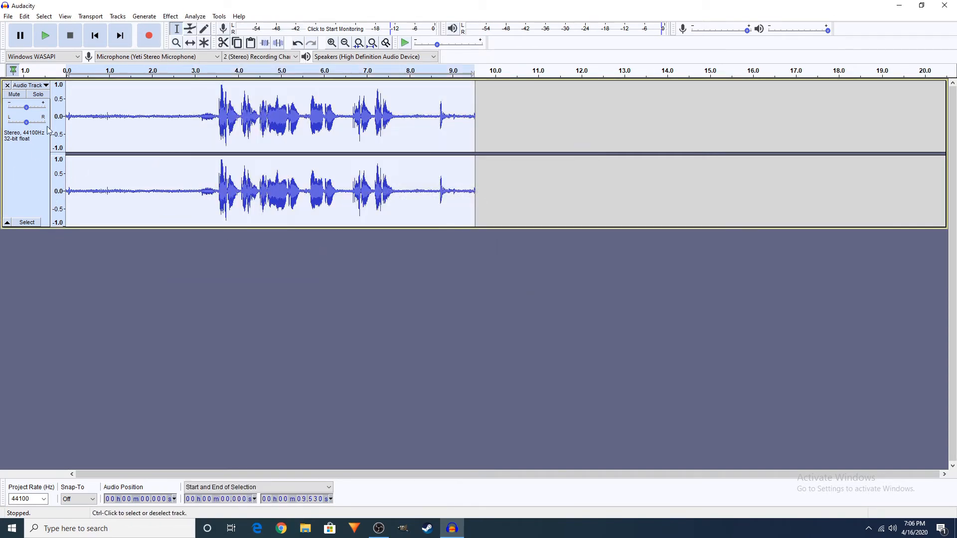
pyautogui.click(46, 36)
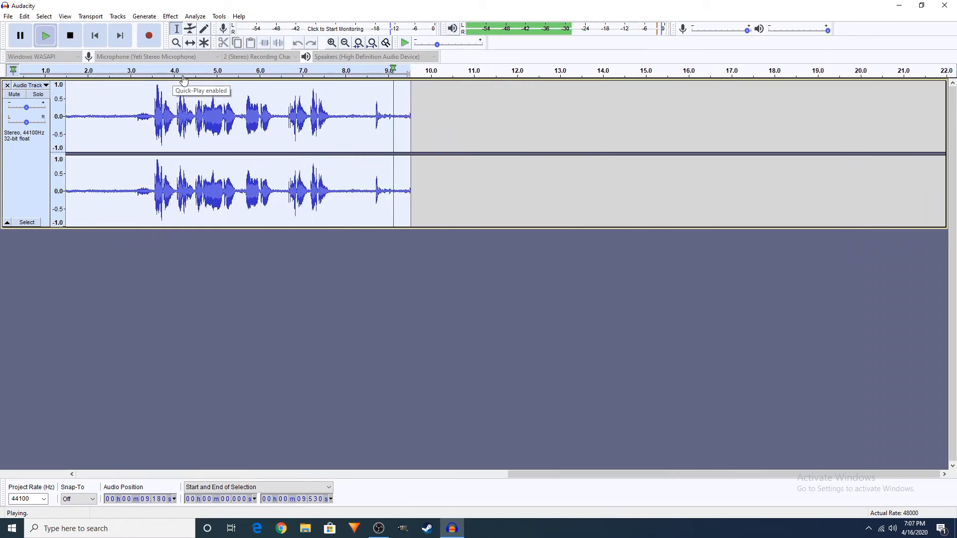
# - Apply Noise Reduction to the selected track with 12 dB reduction, sensitivity 6.00, 3 frequency smoothing bands and noise set to Reduce, and play it back
pyautogui.click(170, 16)
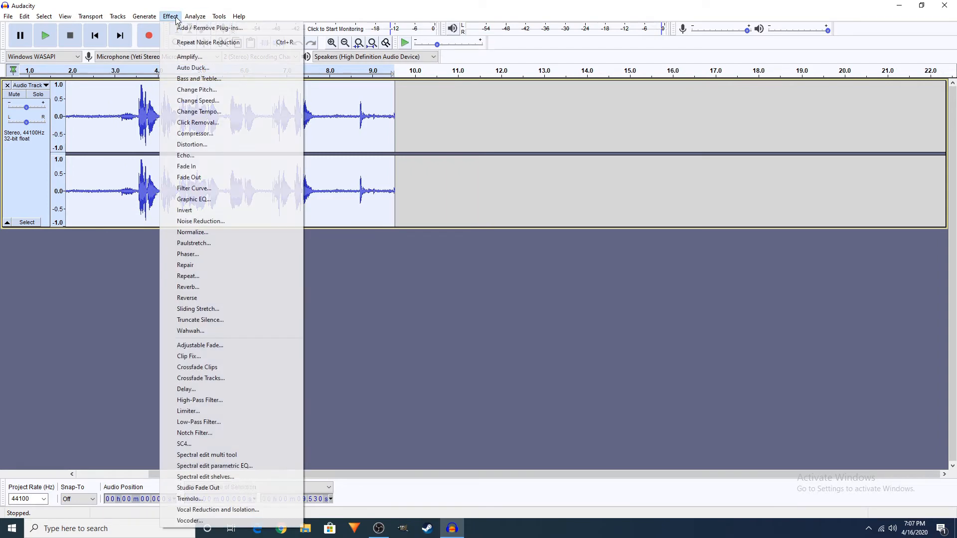
pyautogui.click(262, 220)
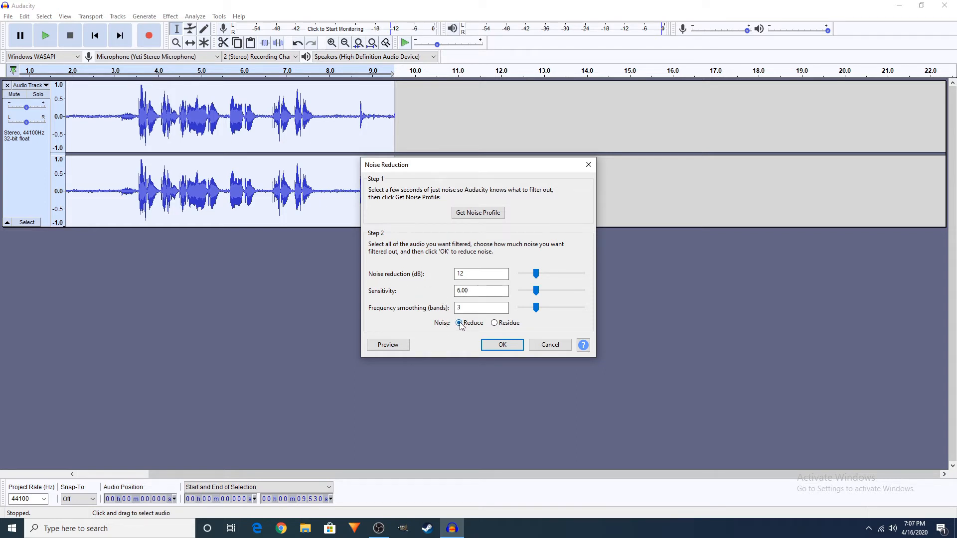
pyautogui.click(494, 344)
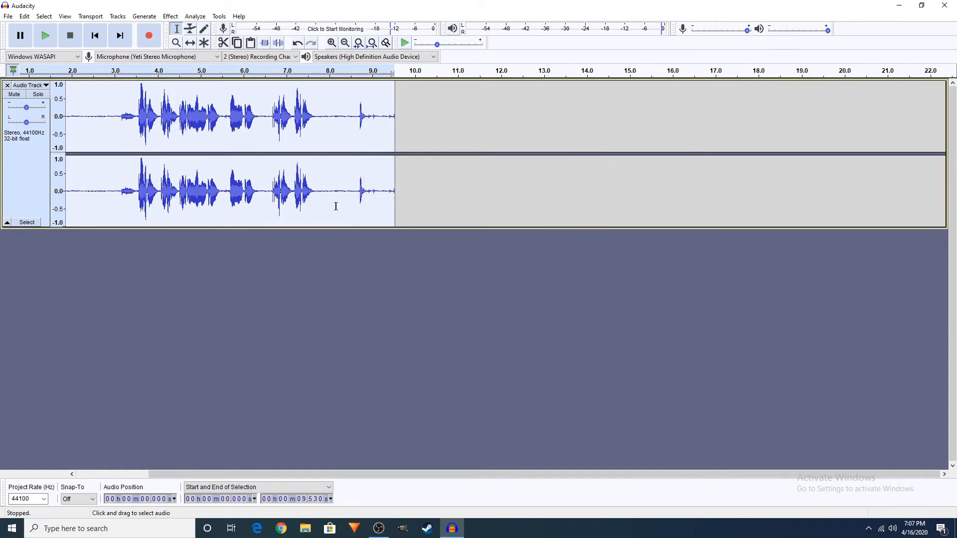
pyautogui.click(53, 37)
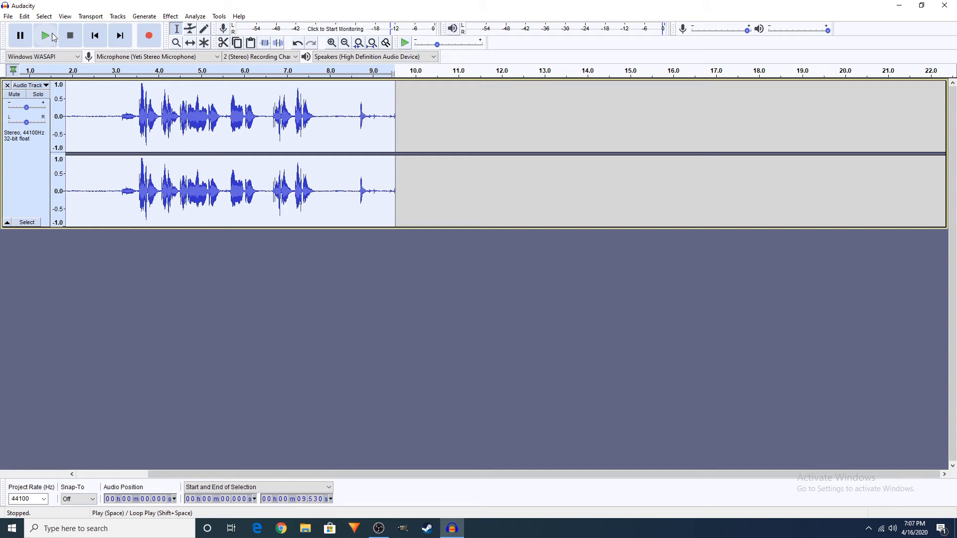
# - Review the available recording devices, recording channels and playback devices, keeping the current choices, and play back the noise-reduced track
pyautogui.click(149, 57)
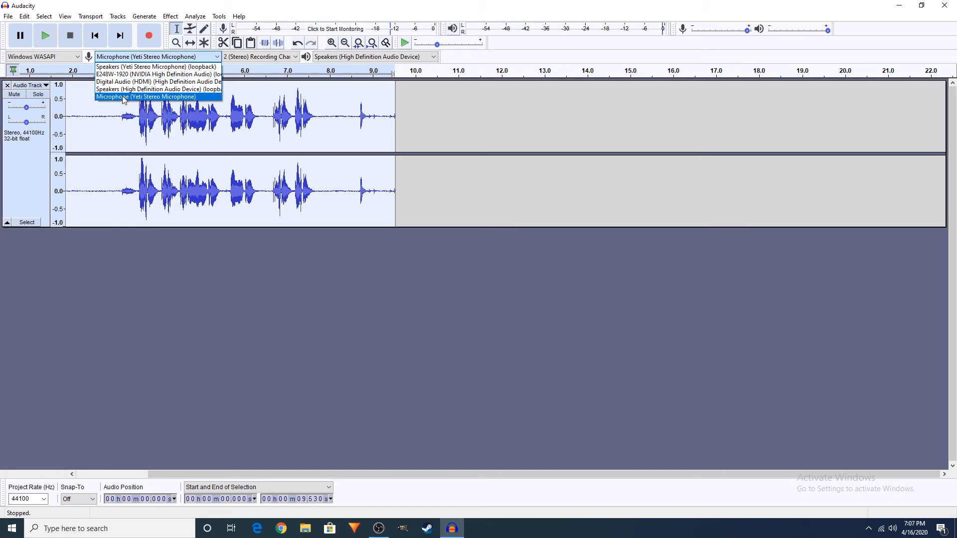
pyautogui.click(237, 59)
pyautogui.click(238, 59)
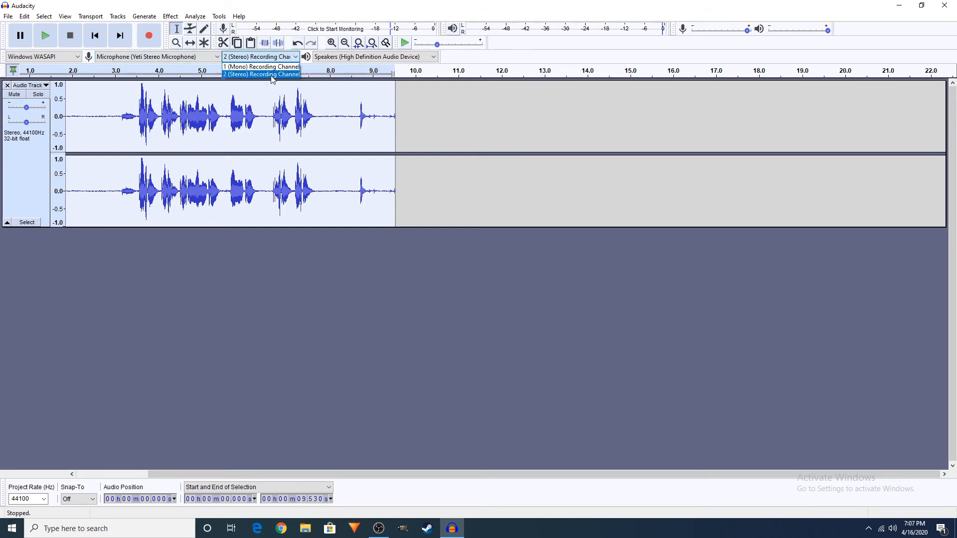
pyautogui.click(338, 60)
pyautogui.click(334, 59)
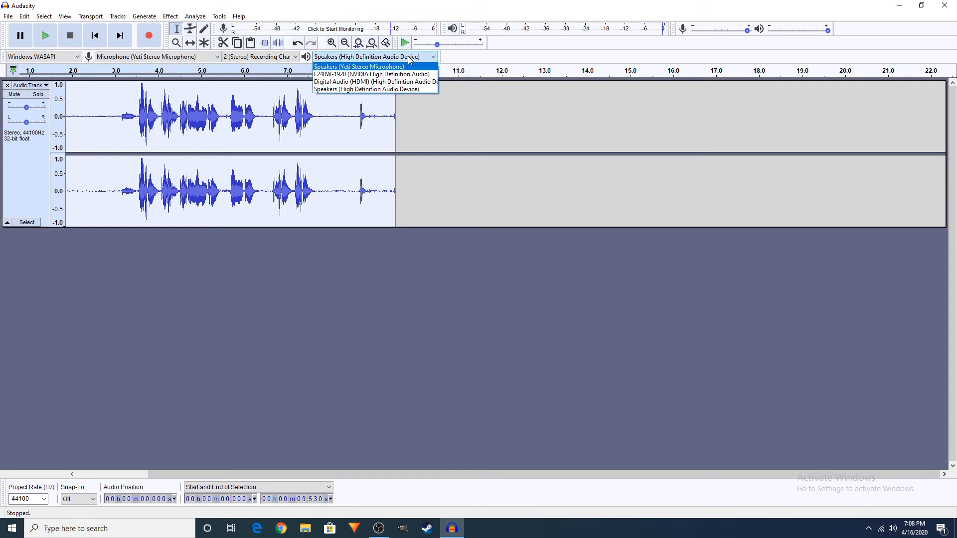
pyautogui.click(456, 156)
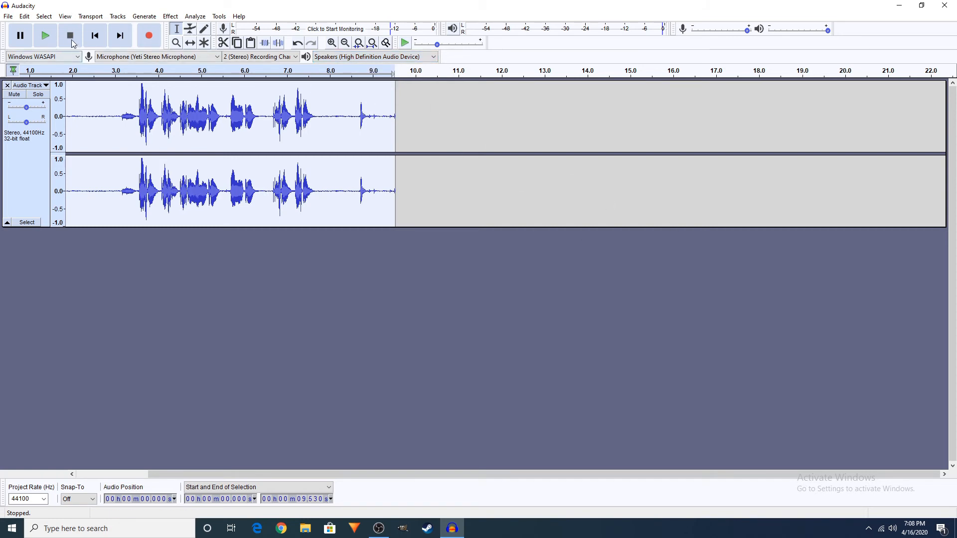
pyautogui.click(45, 36)
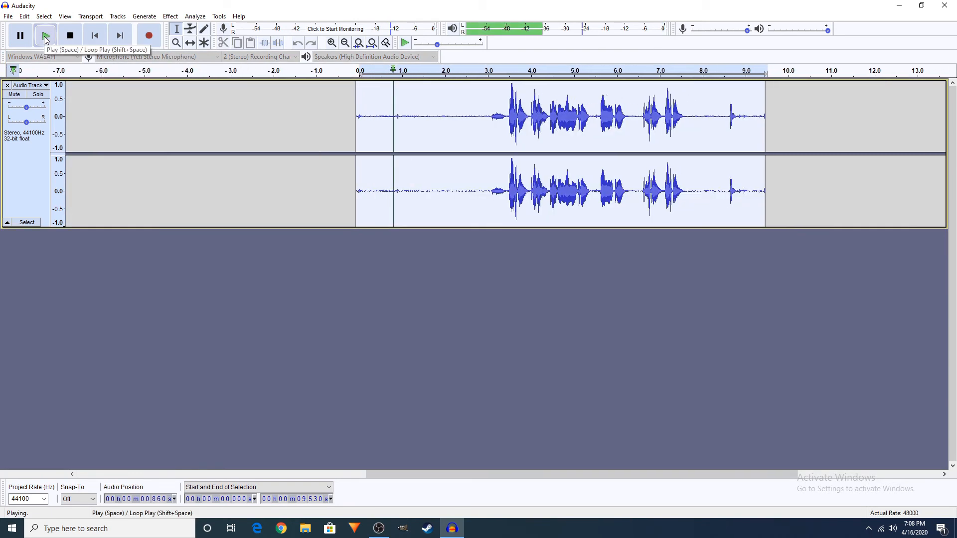